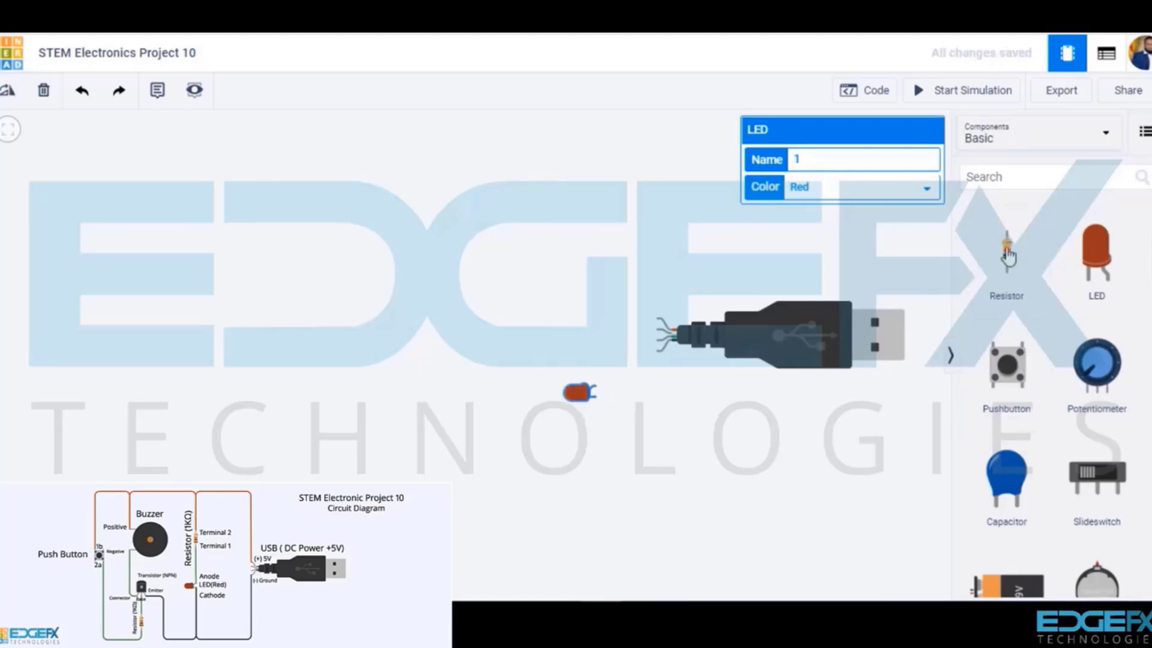
# - Place a resistor above the LED and connect its upper terminal to the USB connector's 5V lead with a red wire
pyautogui.moveTo(1008, 257); pyautogui.dragTo(599, 234)
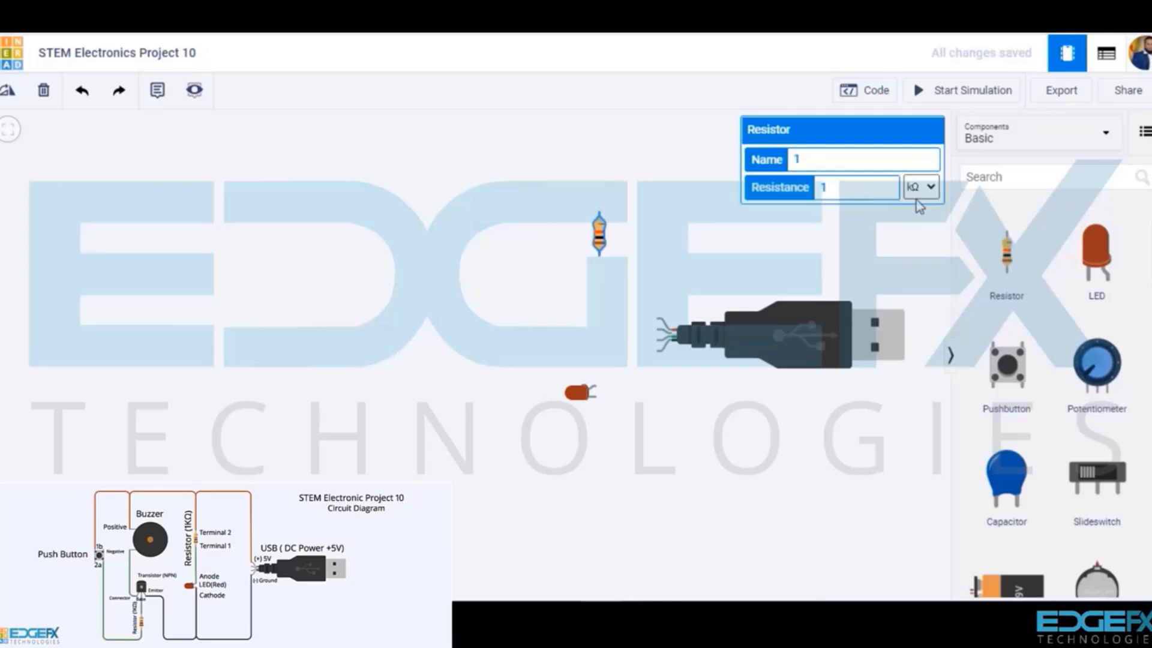
pyautogui.click(658, 322)
pyautogui.click(658, 162)
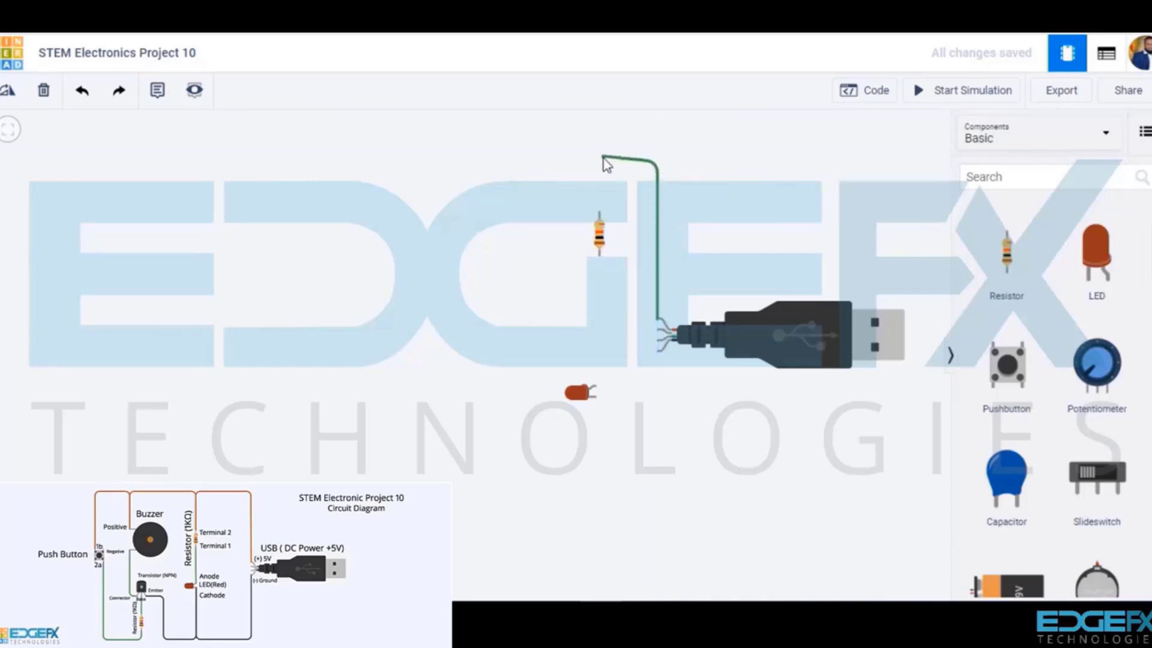
pyautogui.click(599, 162)
pyautogui.click(599, 212)
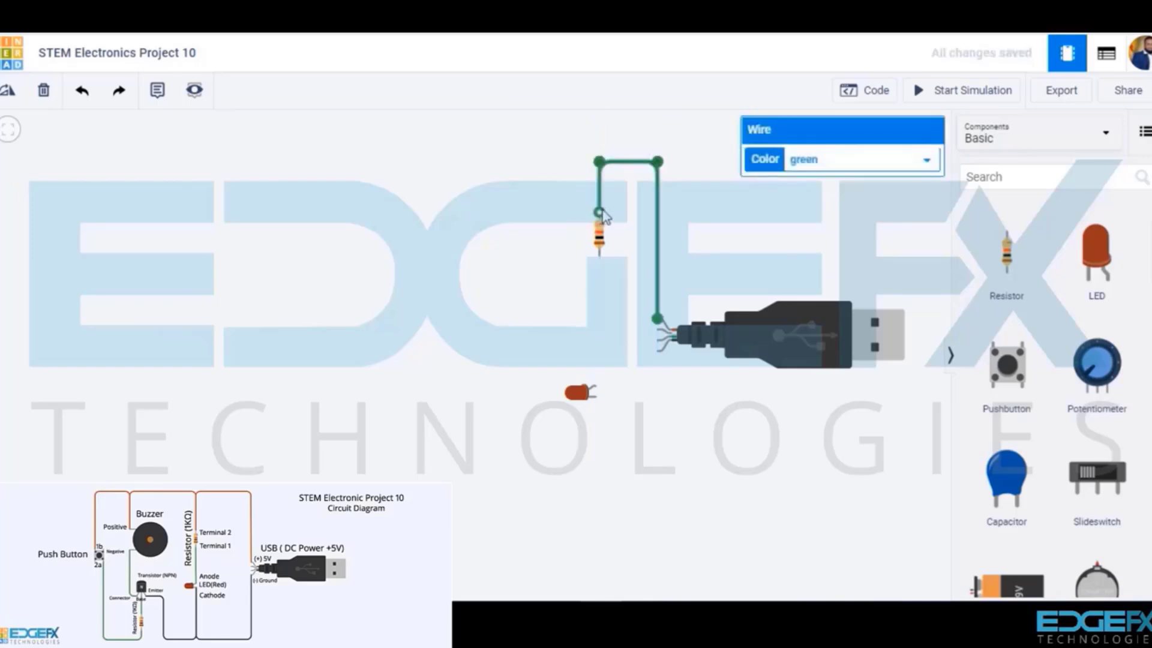
pyautogui.click(804, 159)
pyautogui.click(799, 193)
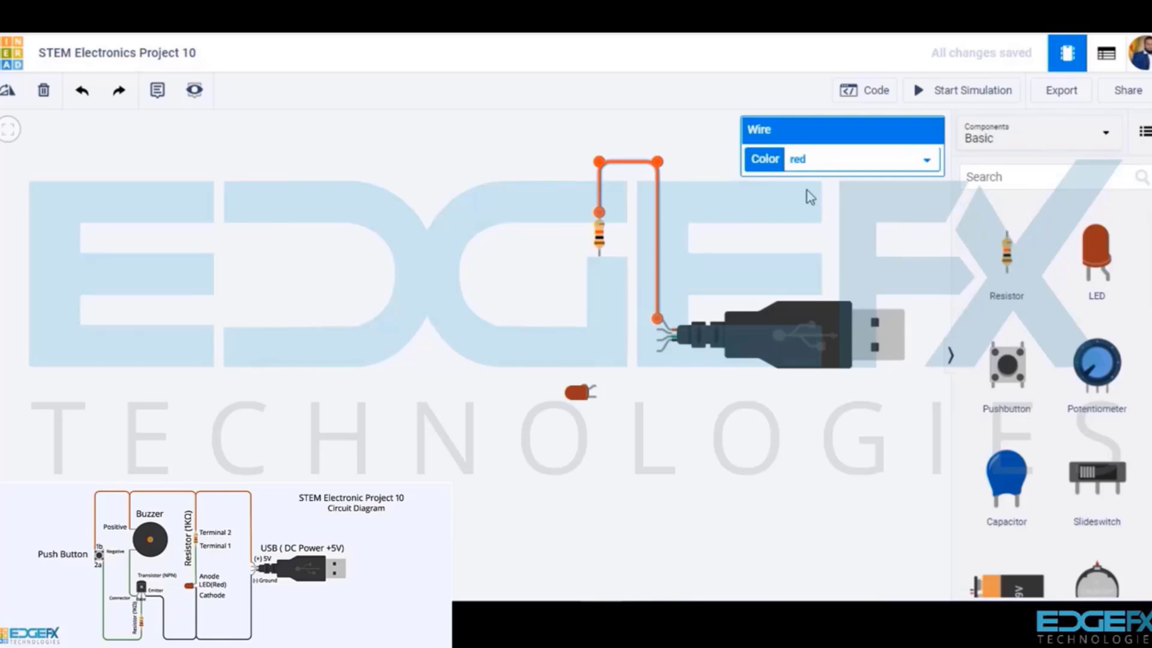
# - Wire the resistor's lower terminal to the LED's anode
pyautogui.click(600, 256)
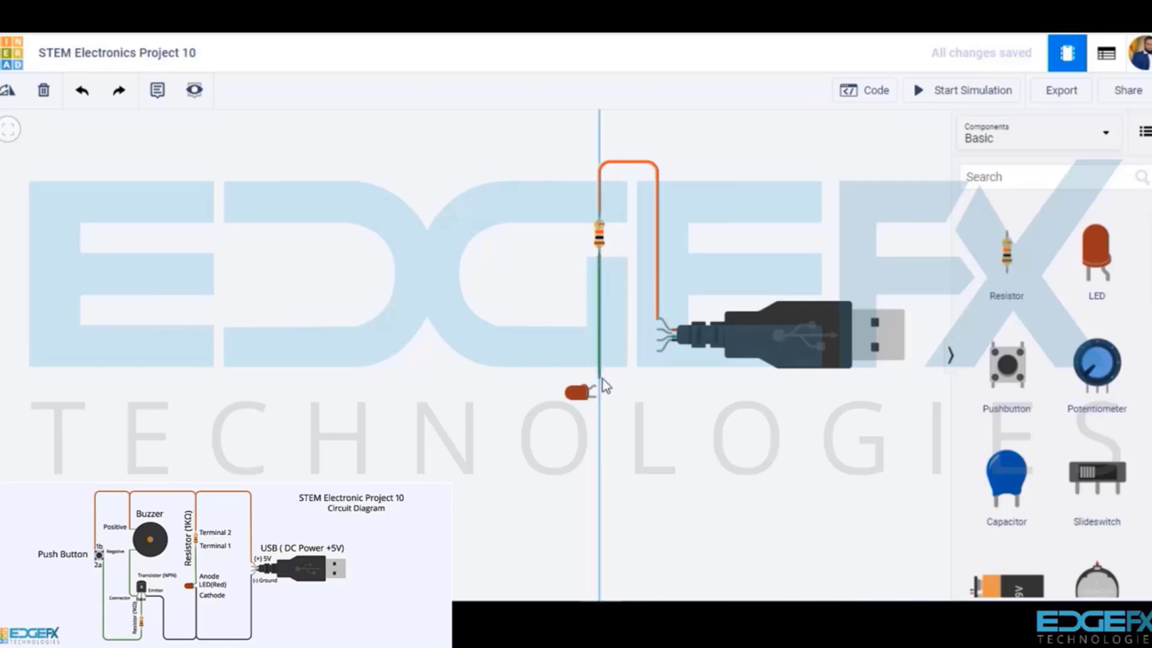
pyautogui.click(596, 387)
pyautogui.click(622, 410)
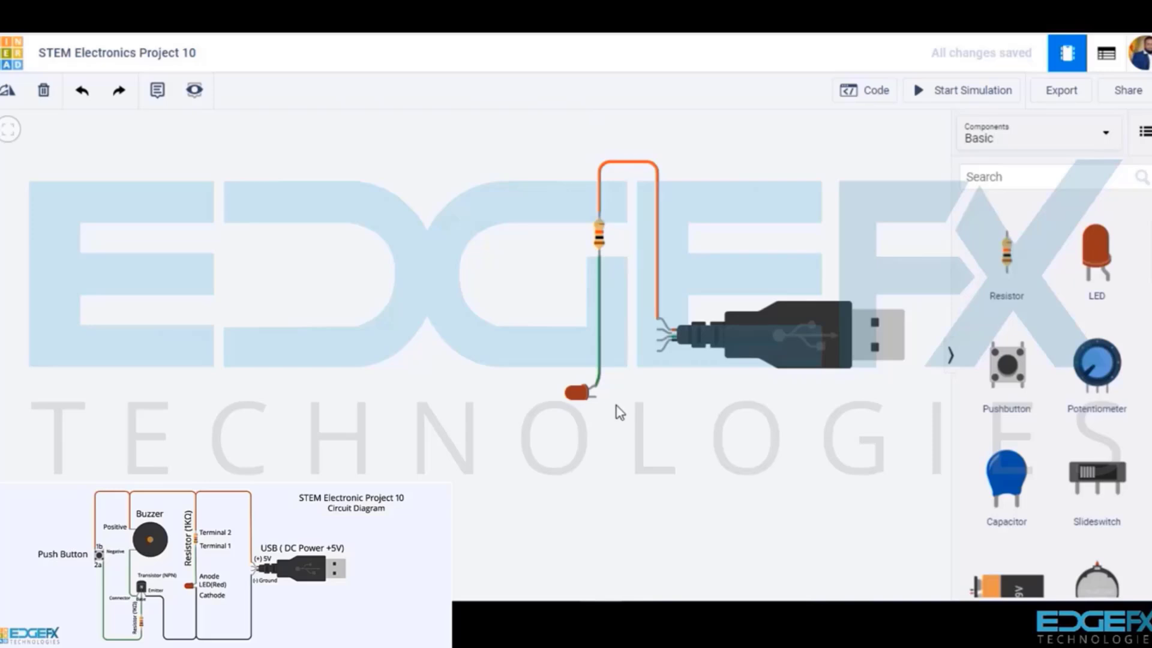
# - Connect the LED's cathode to the USB connector's ground lead with a black wire routed below the LED
pyautogui.click(597, 397)
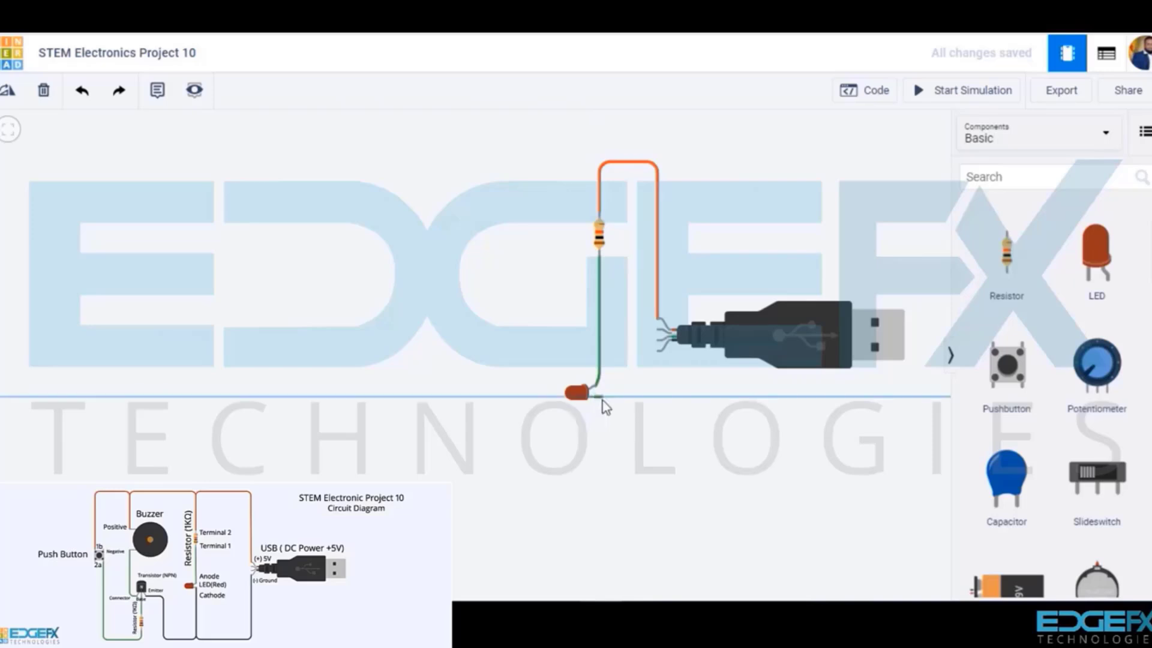
pyautogui.click(657, 450)
pyautogui.click(657, 350)
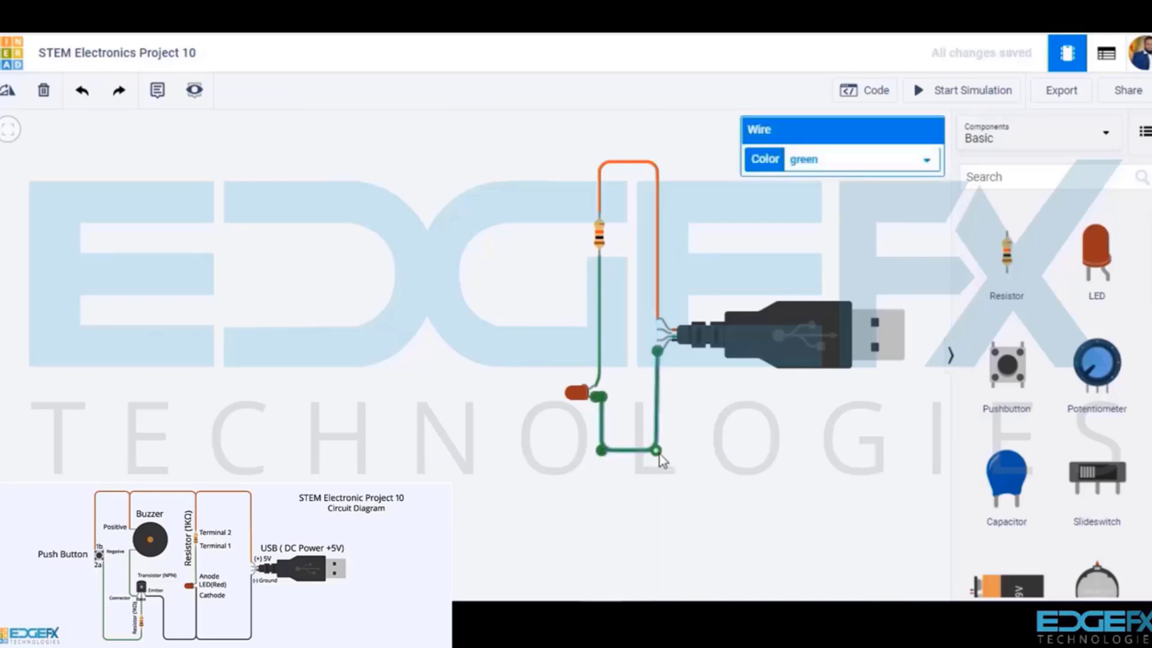
pyautogui.click(854, 174)
pyautogui.click(828, 174)
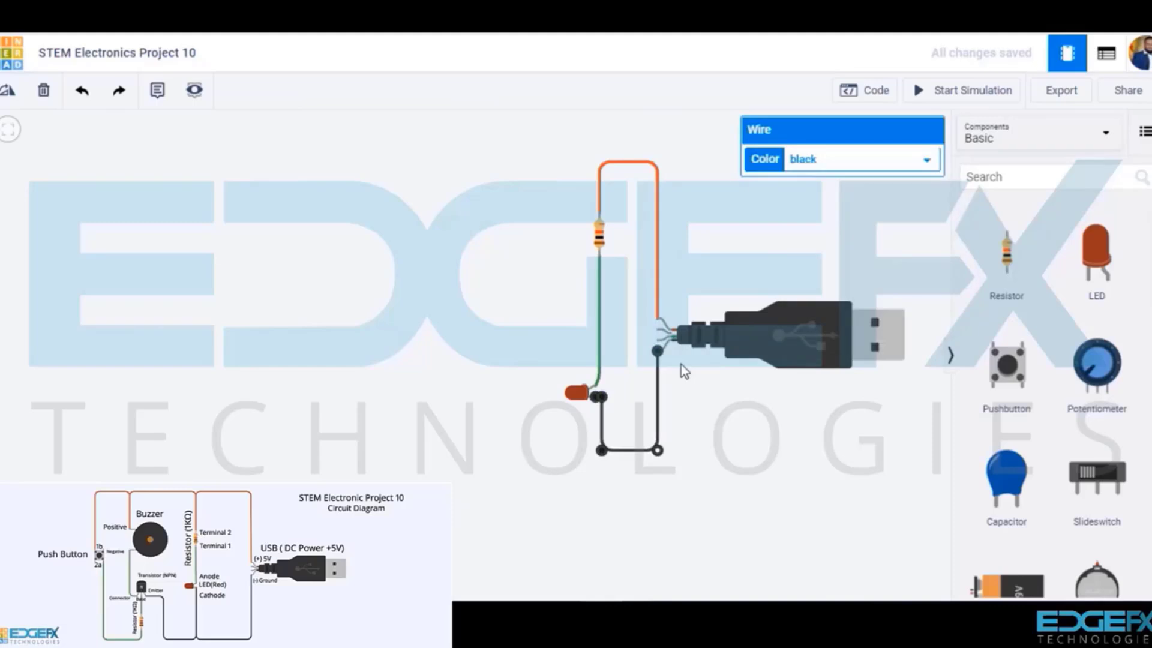
pyautogui.click(682, 365)
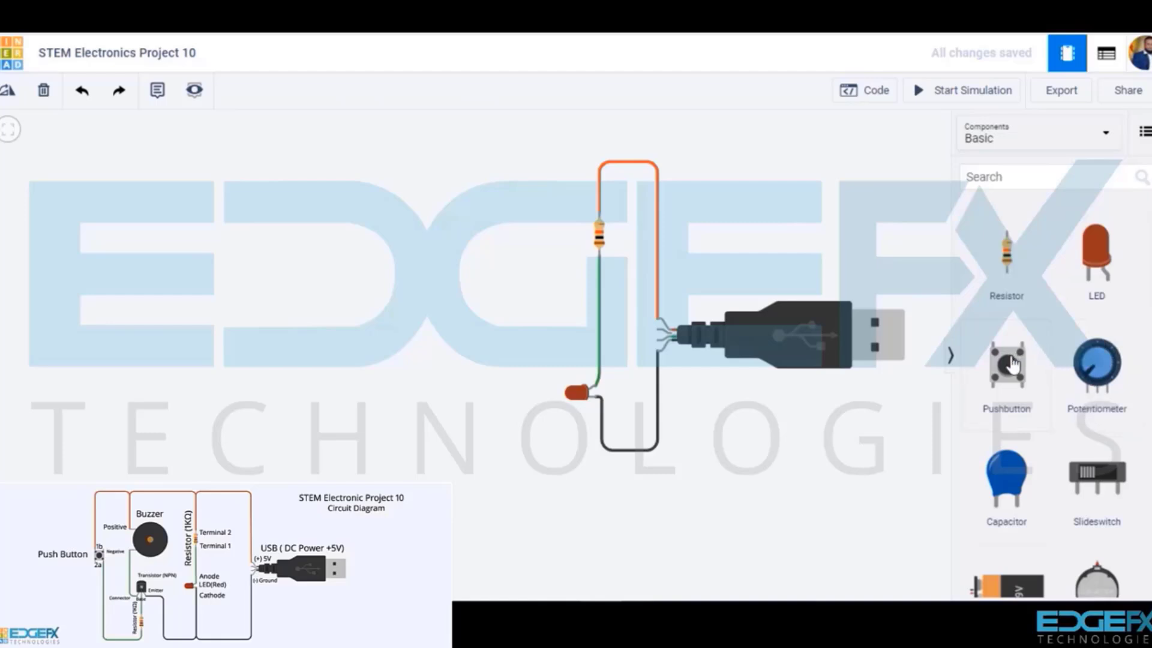
# - Add a Piezo buzzer to the left of the resistor and rotate it so its two leads face left
pyautogui.scroll(-5, 1074, 437)
pyautogui.scroll(-10, 1073, 437)
pyautogui.click(1007, 461)
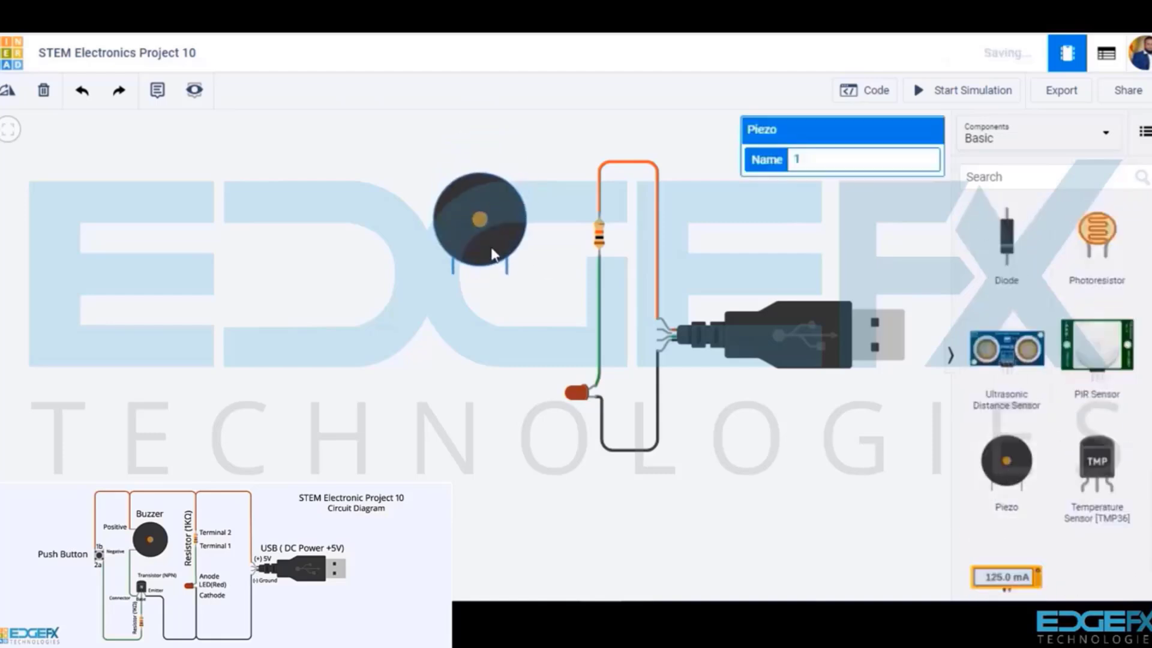
pyautogui.click(485, 257)
pyautogui.click(7, 93)
pyautogui.click(7, 93)
pyautogui.click(8, 94)
pyautogui.moveTo(514, 278); pyautogui.dragTo(487, 230)
# - Place an NPN transistor below the piezo buzzer
pyautogui.scroll(-1, 1047, 460)
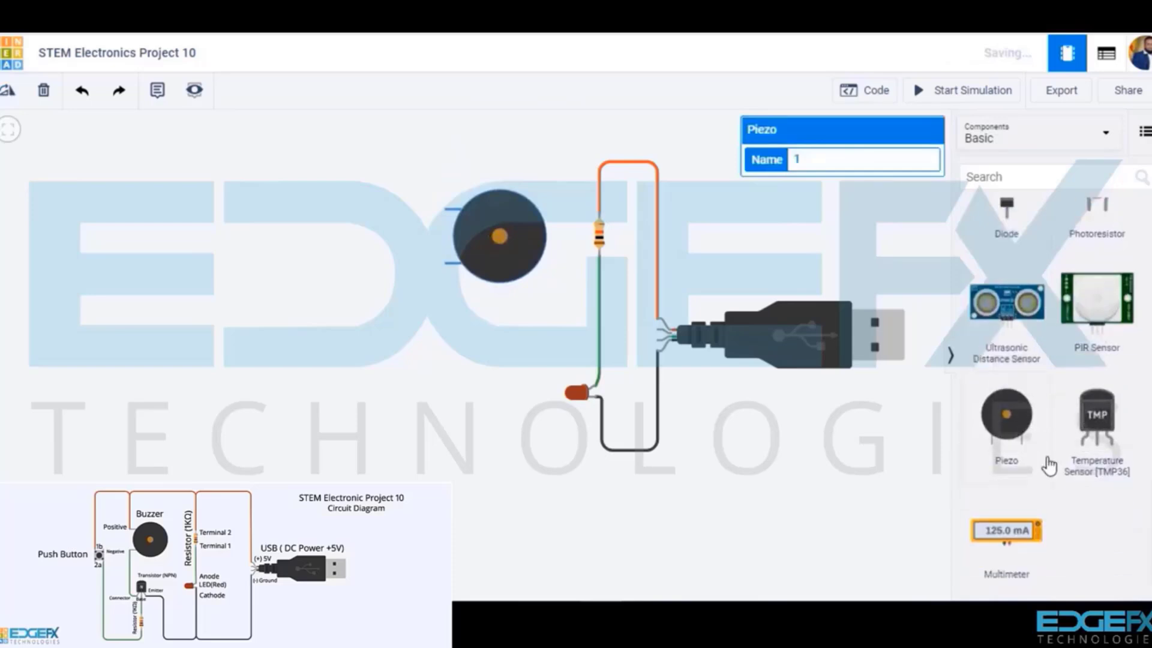
pyautogui.scroll(4, 1046, 459)
pyautogui.click(1019, 348)
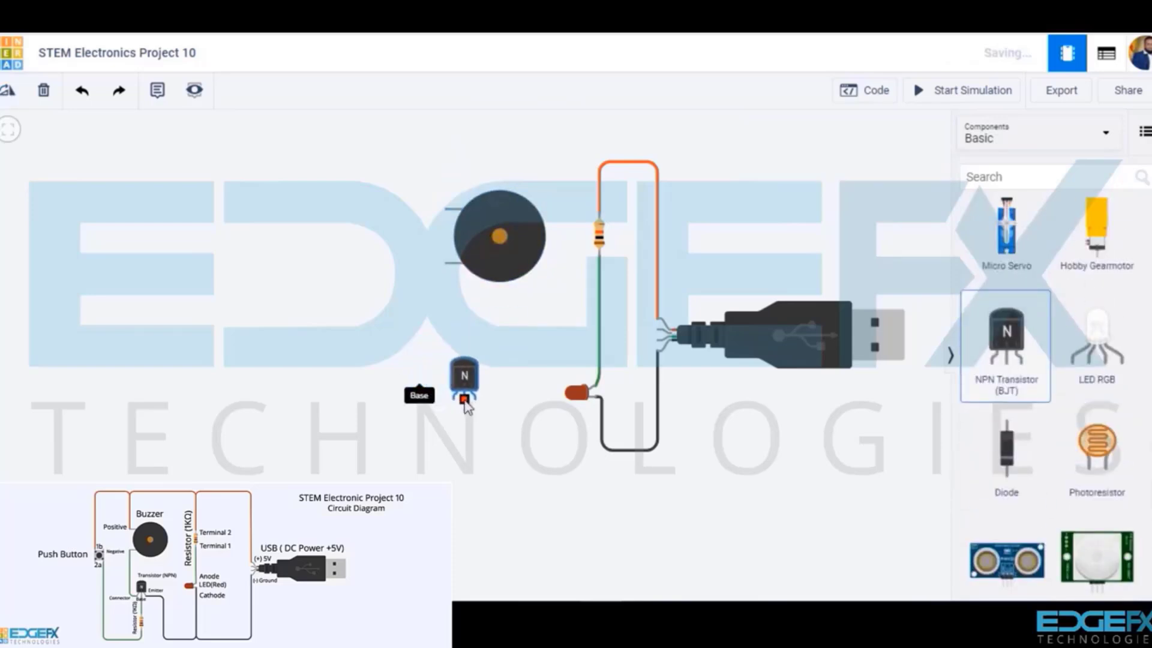
pyautogui.click(465, 384)
# - Add a pushbutton to the left of the piezo buzzer and a second resistor below the pushbutton
pyautogui.scroll(5, 1066, 456)
pyautogui.click(1006, 366)
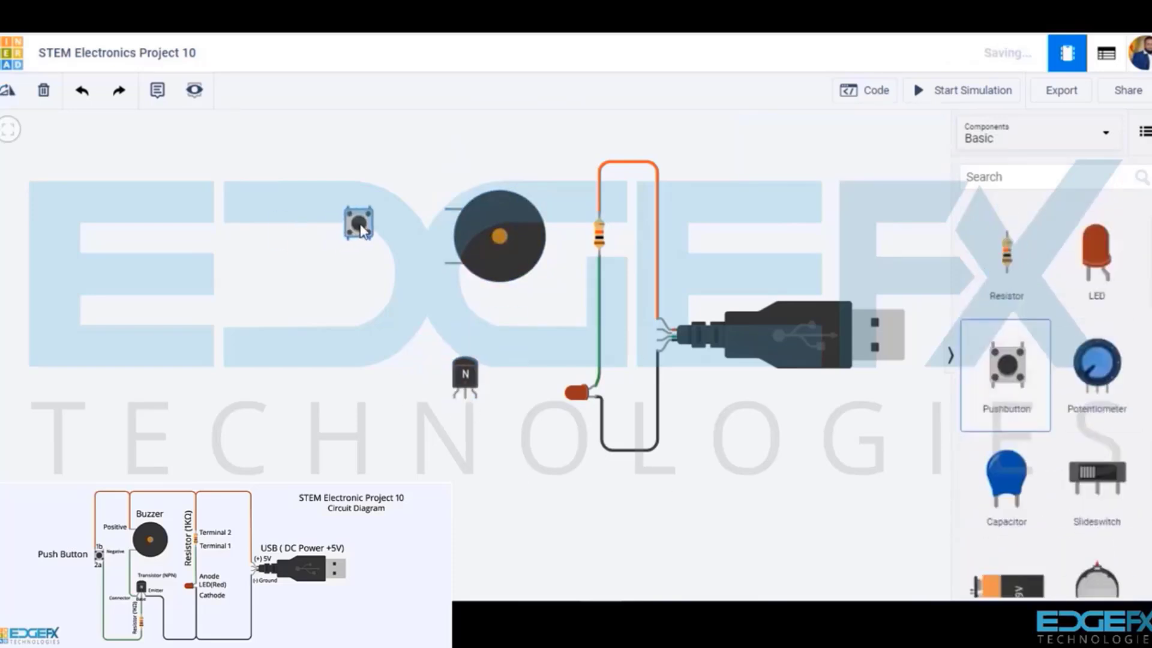
pyautogui.click(361, 228)
pyautogui.click(1006, 252)
pyautogui.click(372, 330)
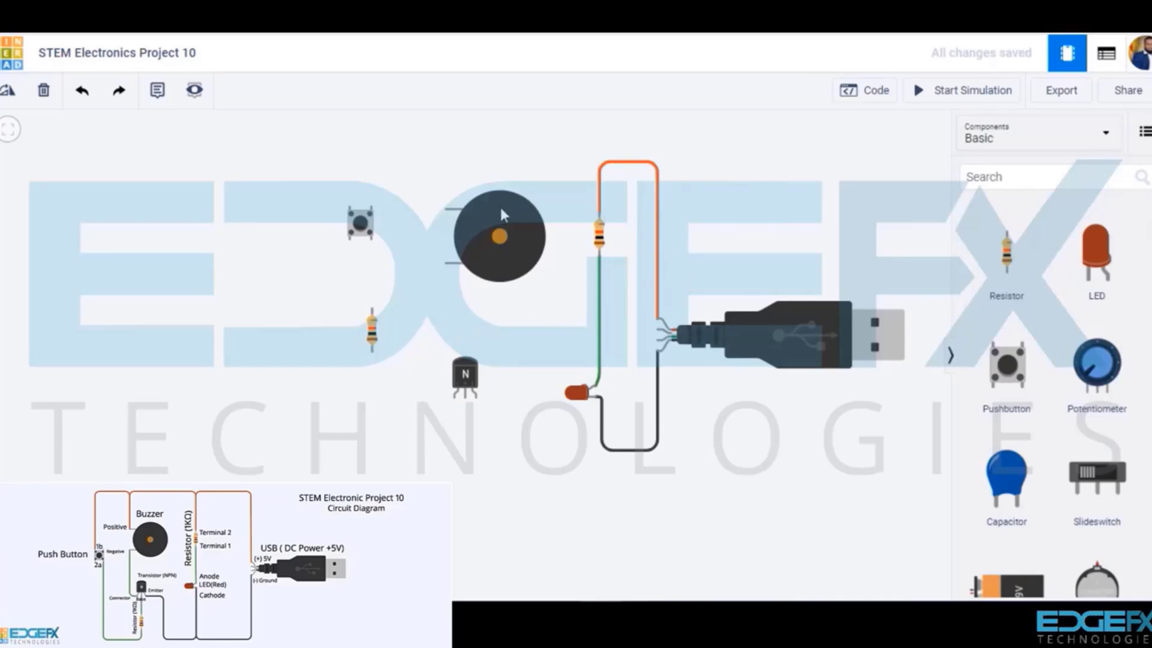
# - Connect the piezo's positive lead to the upper terminal of the LED's resistor with a red wire
pyautogui.click(445, 210)
pyautogui.click(445, 161)
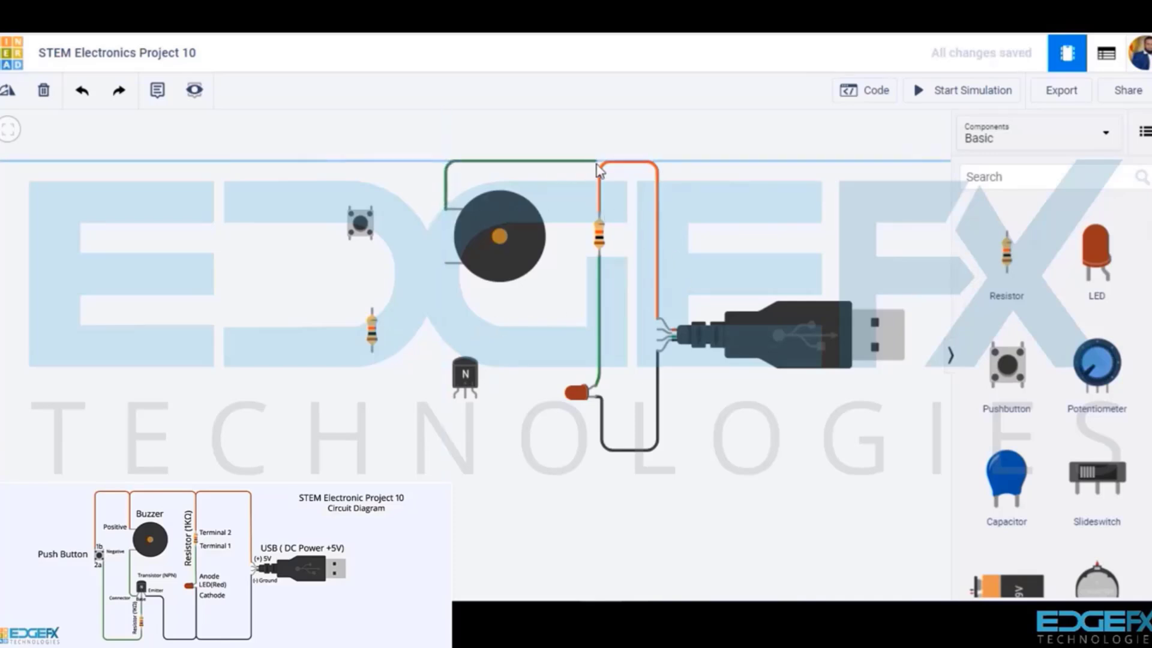
pyautogui.click(599, 161)
pyautogui.click(599, 211)
pyautogui.click(800, 160)
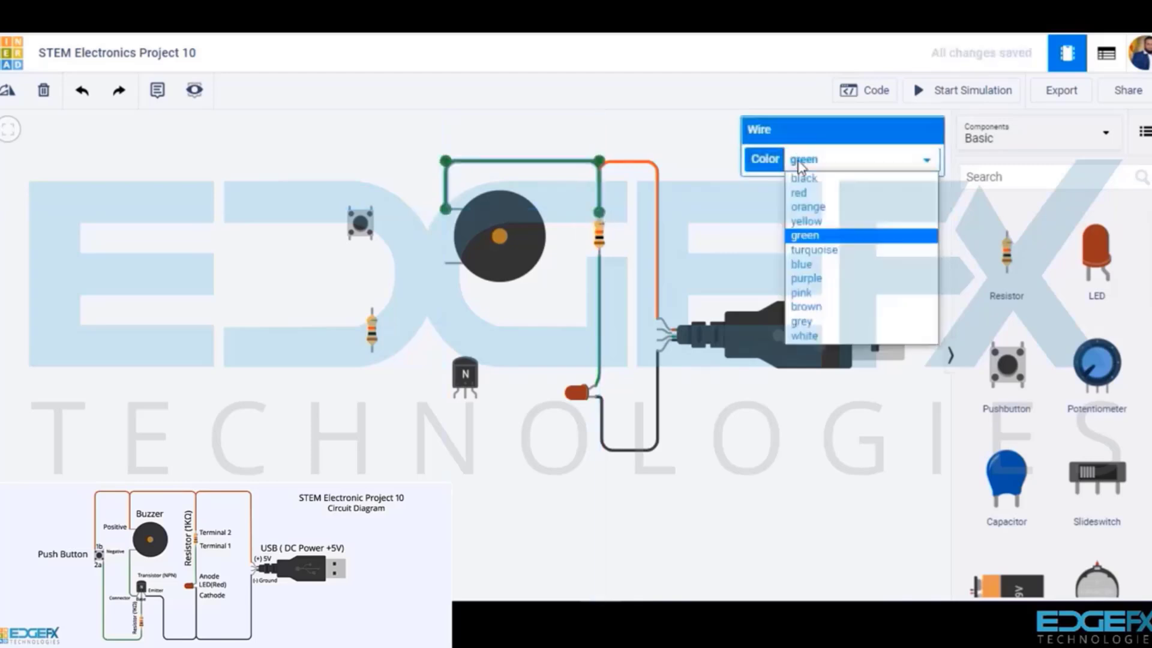
pyautogui.click(800, 193)
pyautogui.click(480, 300)
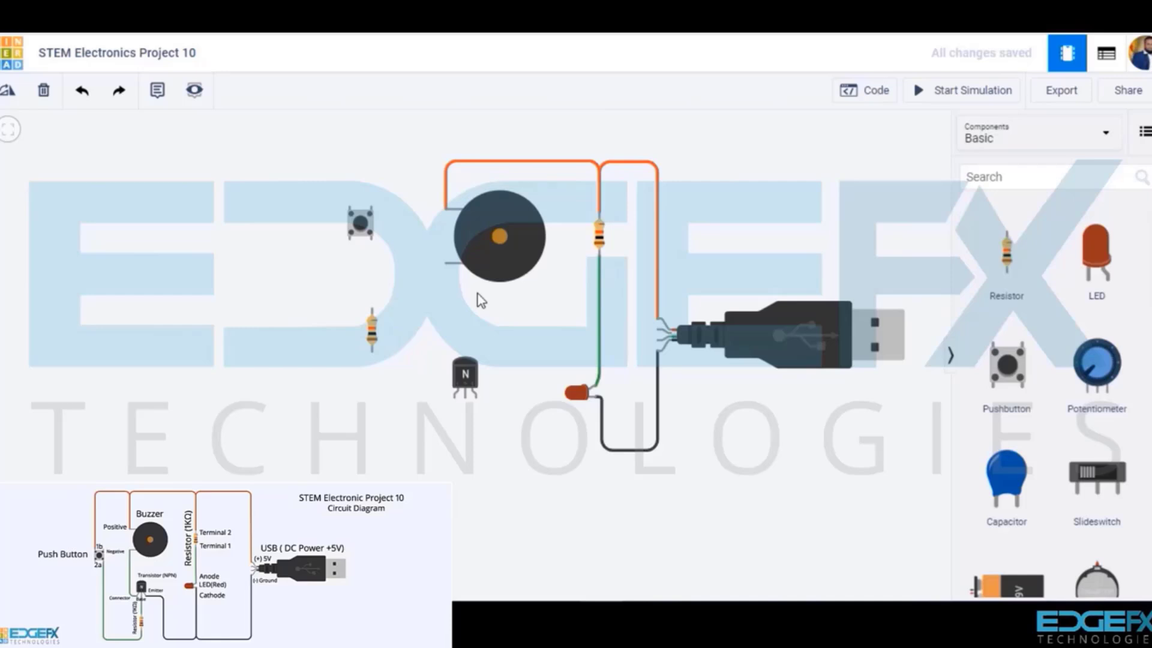
# - Wire the piezo's negative lead to the transistor's collector, routing the wire around the transistor's left side
pyautogui.click(444, 263)
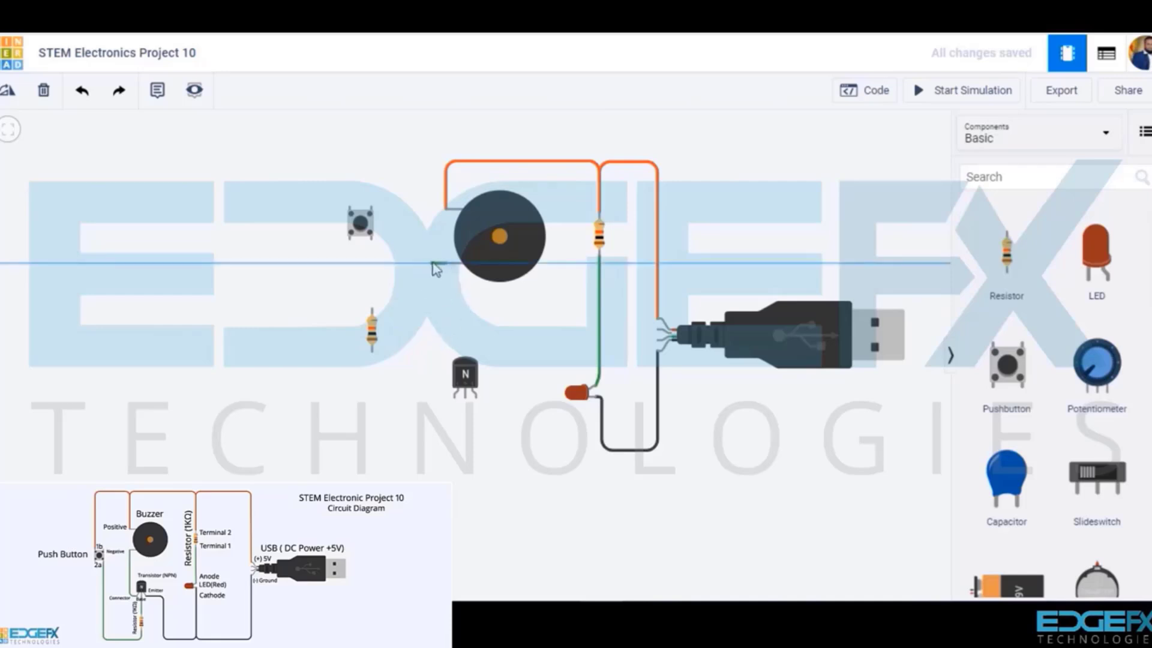
pyautogui.click(432, 263)
pyautogui.click(432, 404)
pyautogui.click(454, 404)
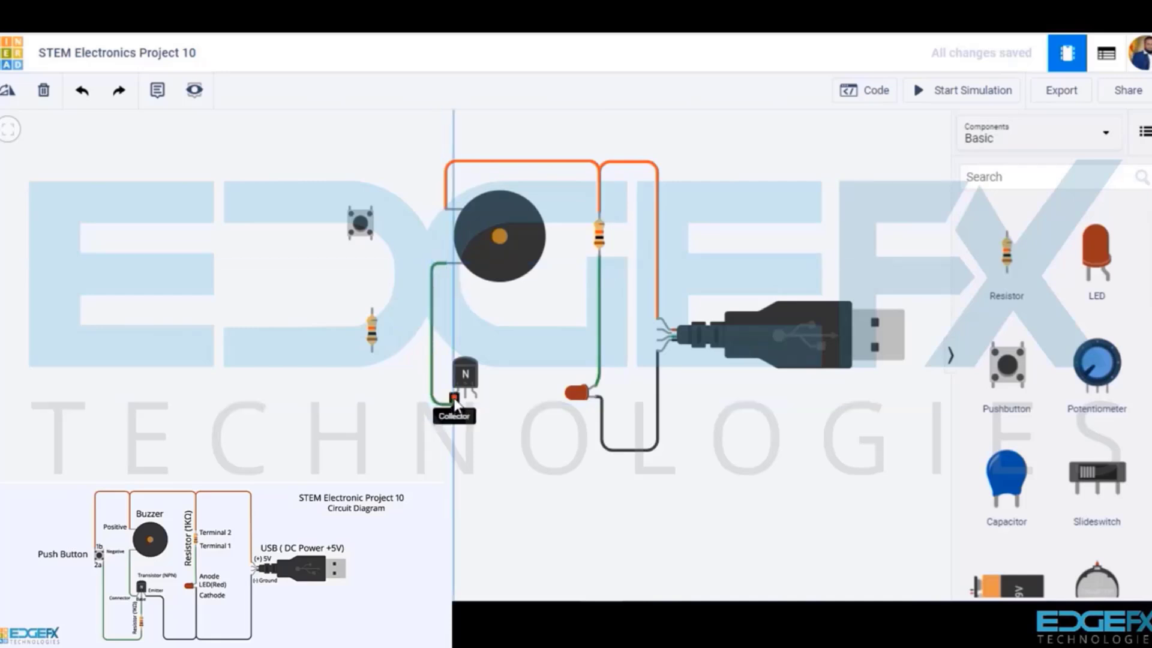
pyautogui.click(454, 399)
pyautogui.click(526, 331)
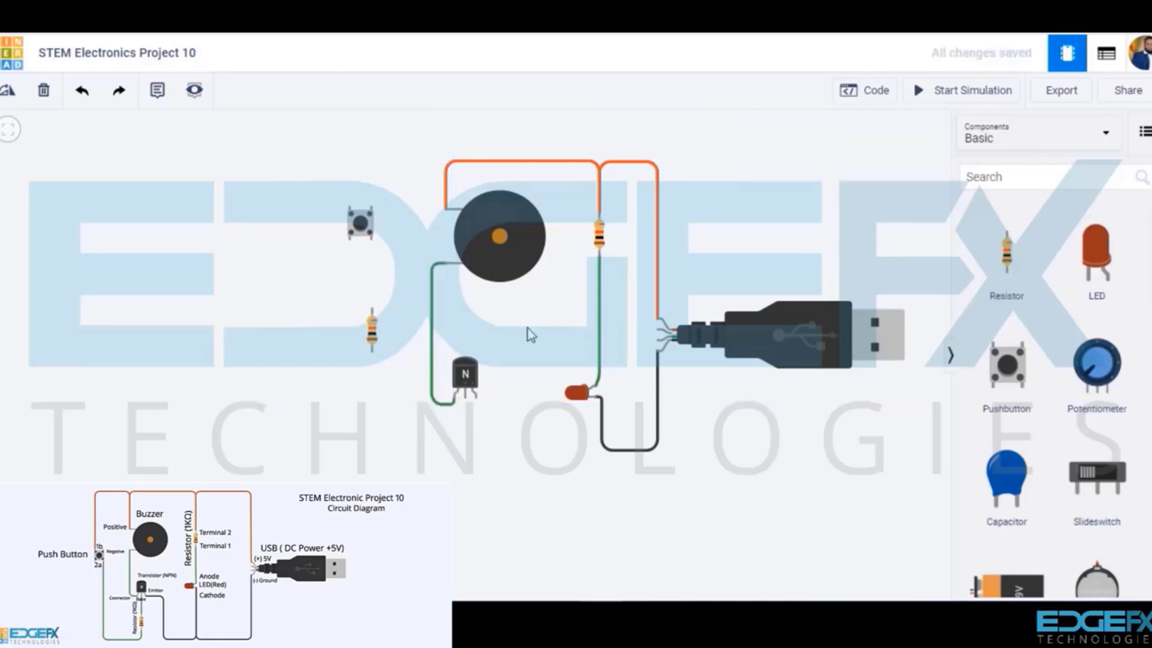
# - Connect the transistor's emitter to the LED's cathode with a black wire
pyautogui.click(477, 399)
pyautogui.click(476, 445)
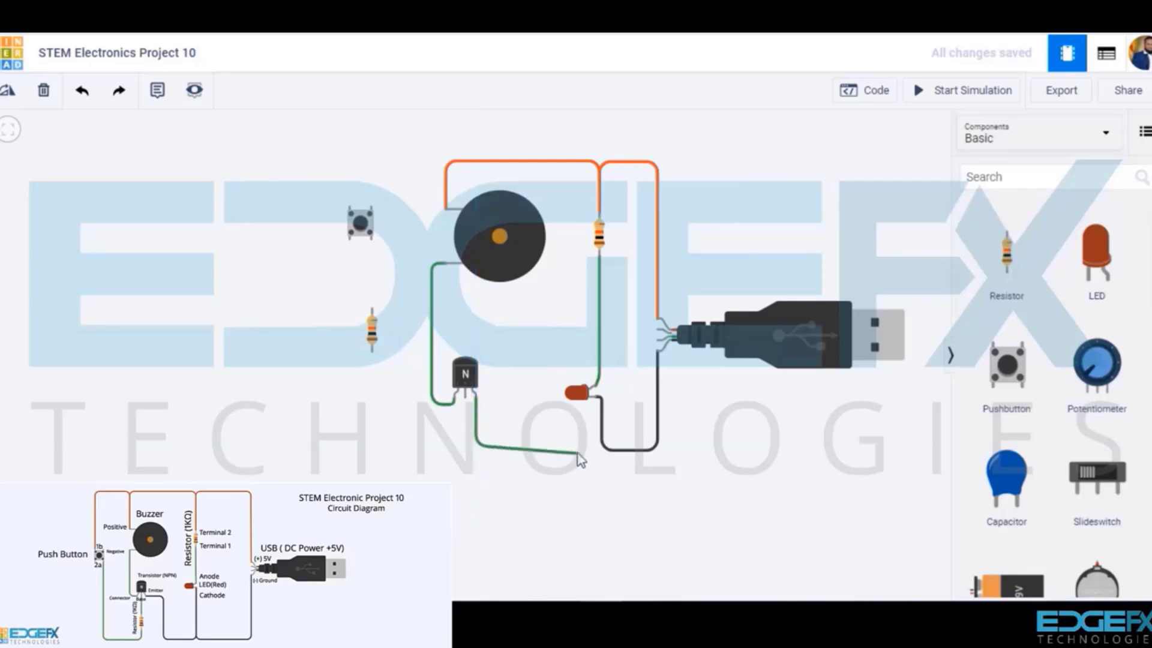
pyautogui.click(601, 446)
pyautogui.click(600, 397)
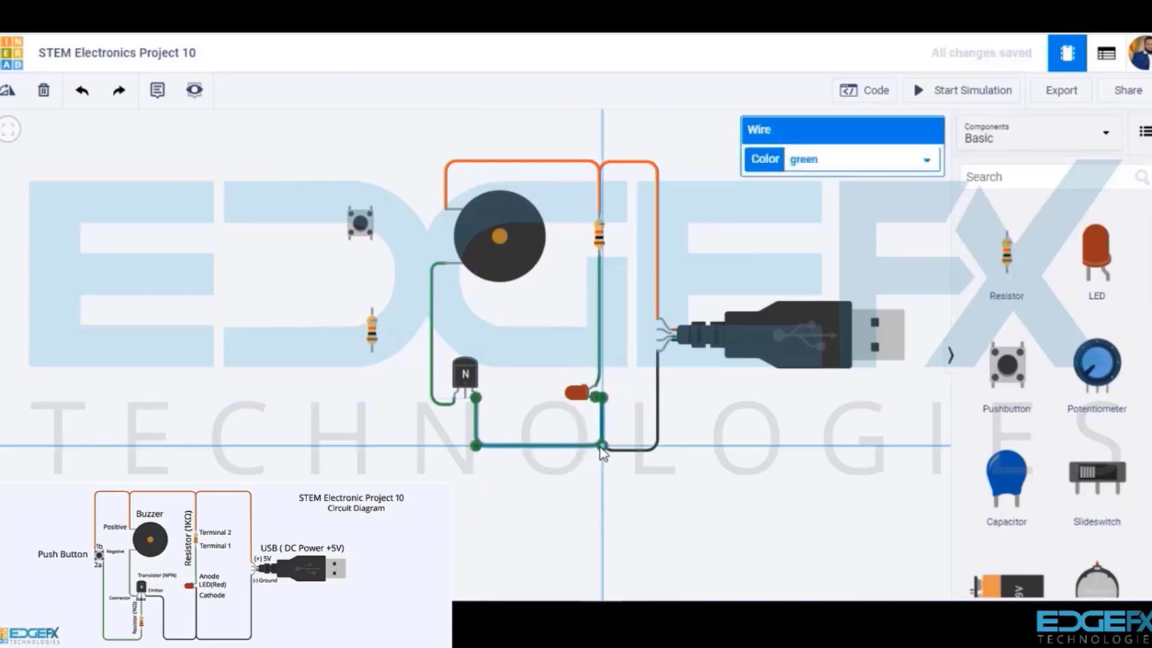
pyautogui.moveTo(475, 445); pyautogui.dragTo(476, 445)
pyautogui.click(848, 161)
pyautogui.click(816, 180)
pyautogui.click(523, 402)
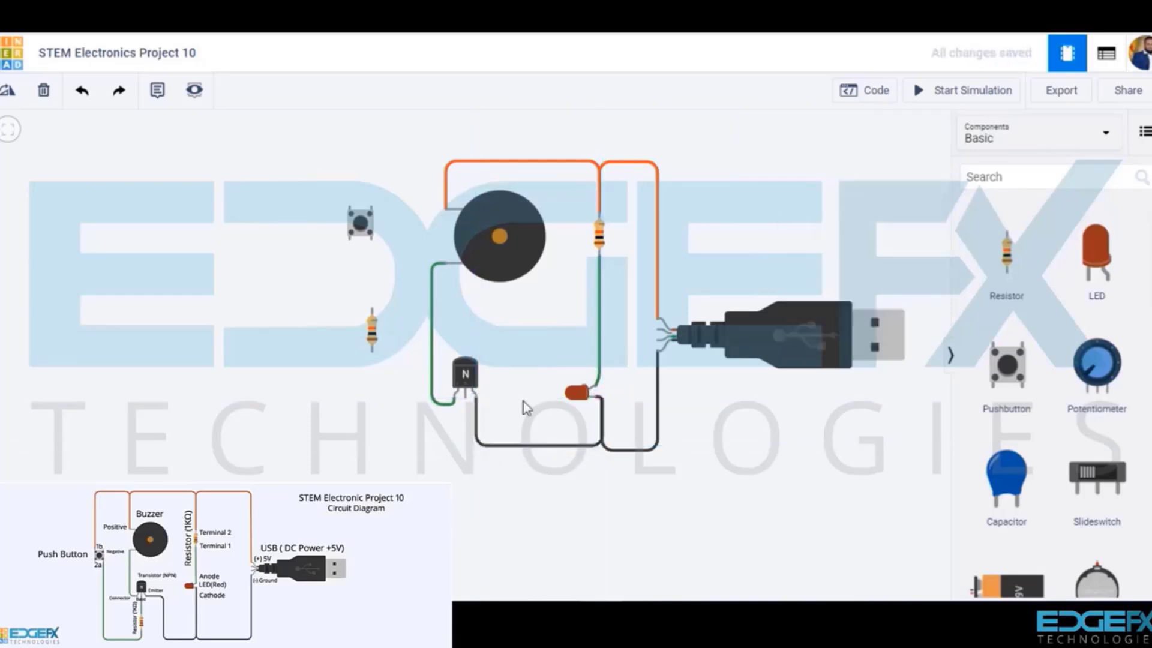
# - Connect the pushbutton's Terminal 1b to the piezo's positive lead with a red wire
pyautogui.click(349, 207)
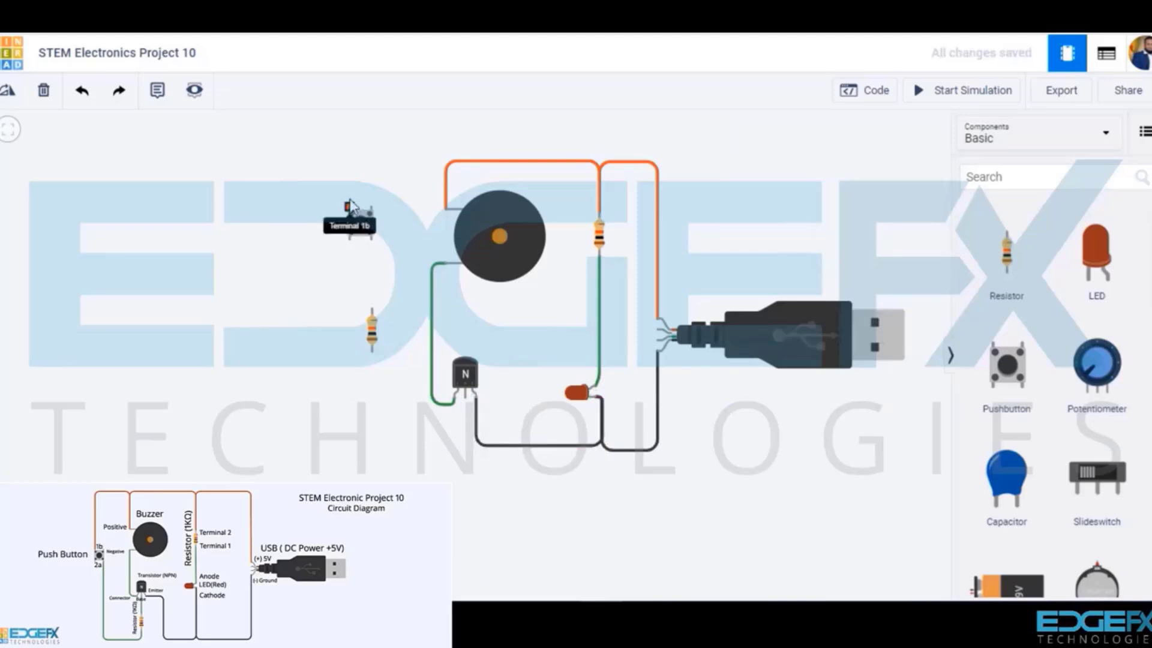
pyautogui.click(349, 160)
pyautogui.click(447, 207)
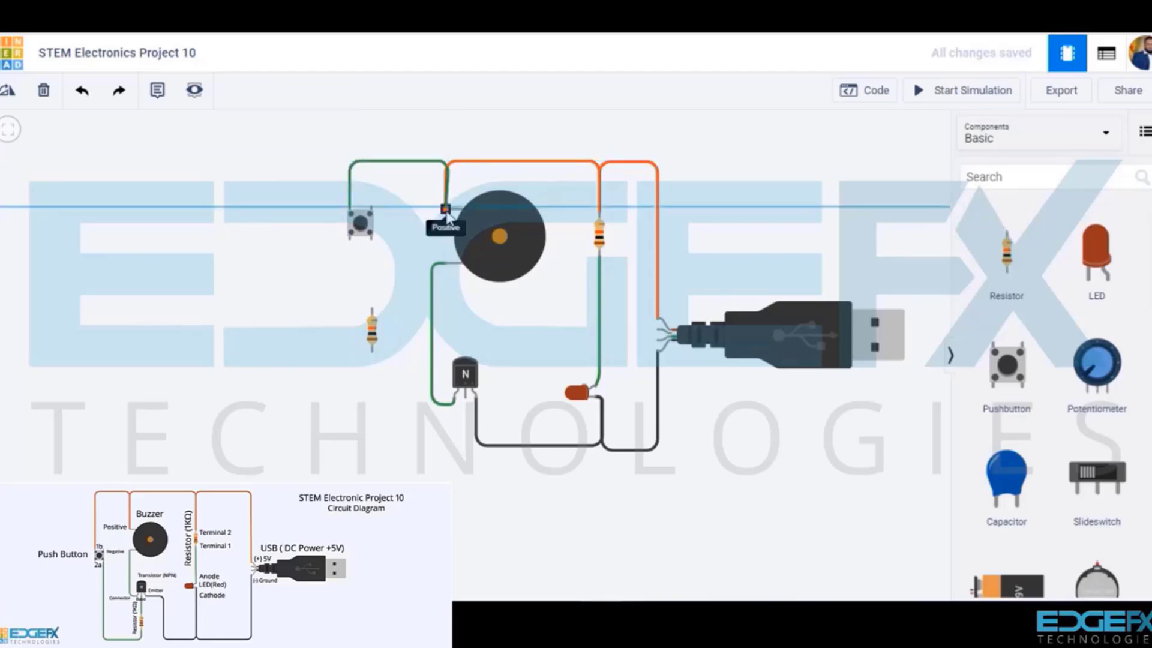
pyautogui.click(851, 159)
pyautogui.click(801, 193)
pyautogui.click(393, 279)
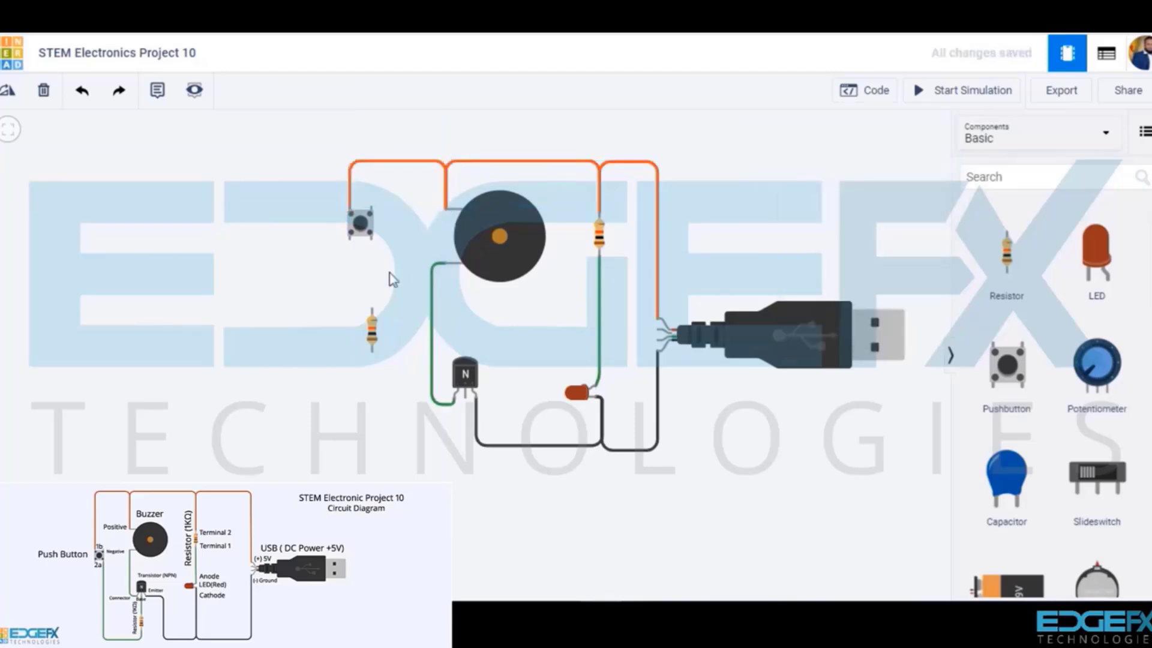
# - Wire the pushbutton's lower-right terminal to Terminal 2 of the resistor below it
pyautogui.click(371, 239)
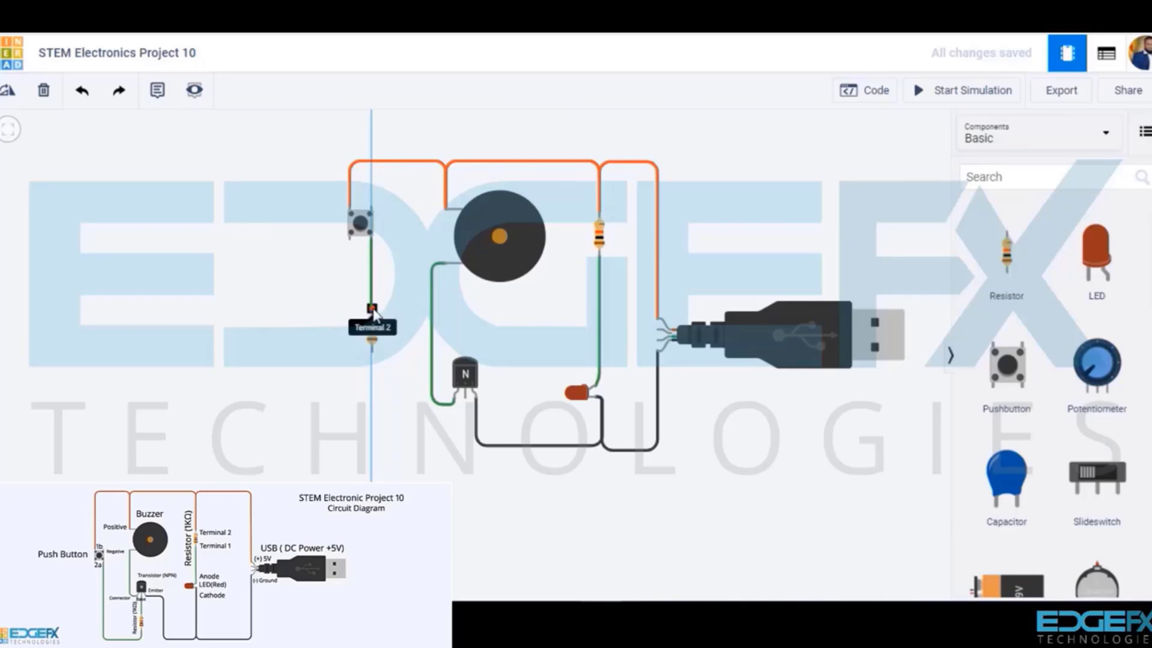
pyautogui.click(372, 309)
pyautogui.click(374, 348)
pyautogui.click(390, 352)
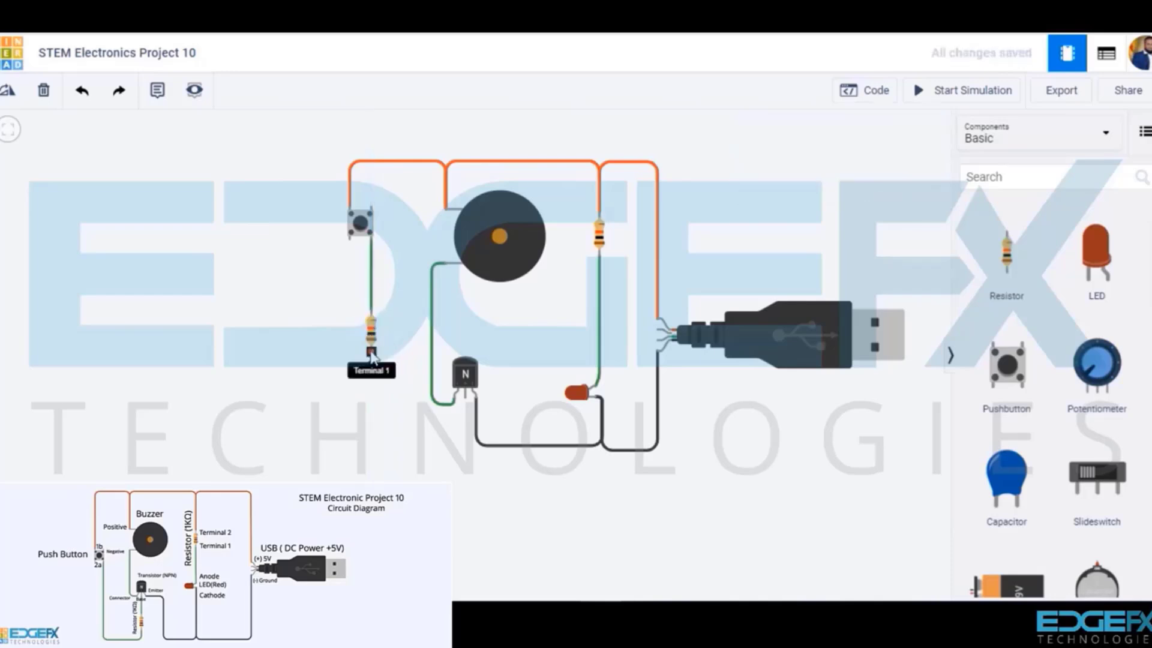
# - Wire Terminal 1 of the resistor below the pushbutton to the transistor's base
pyautogui.click(371, 353)
pyautogui.click(372, 424)
pyautogui.click(465, 401)
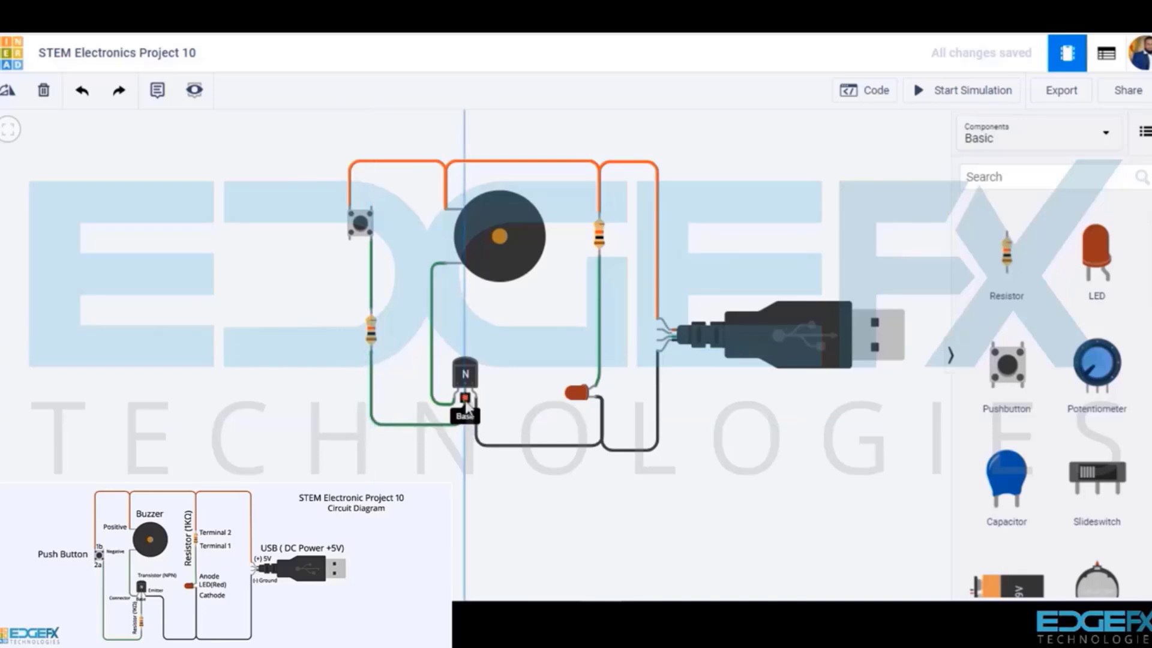
pyautogui.click(513, 451)
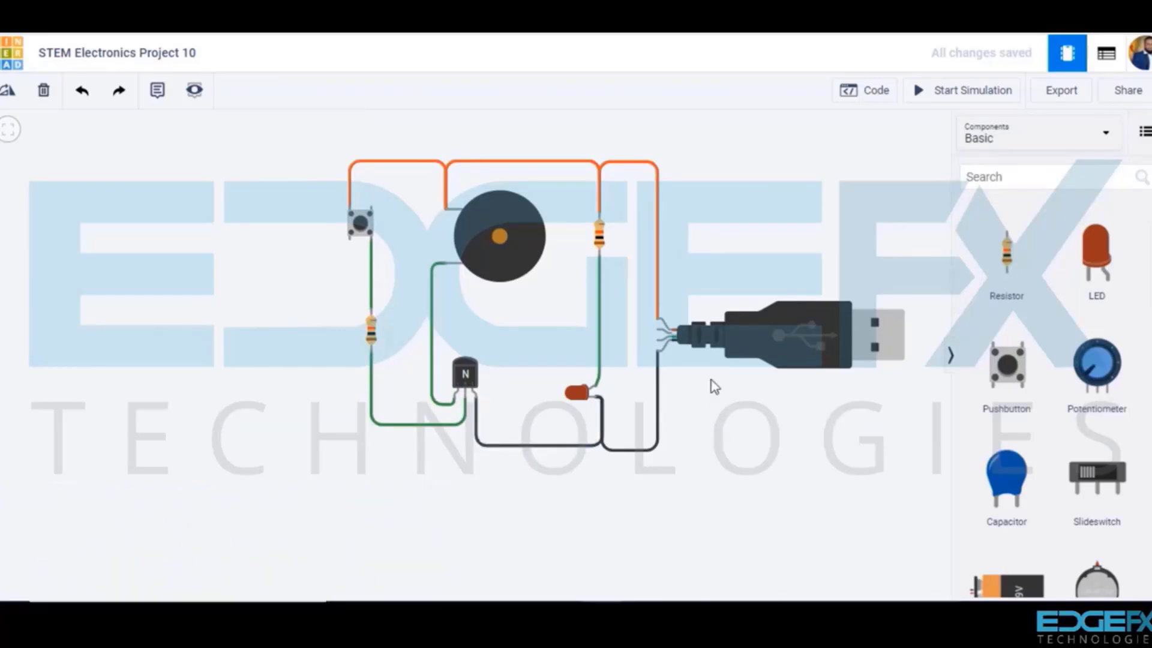
# - Run the simulation and operate the pushbutton to test the buzzer circuit
pyautogui.click(944, 95)
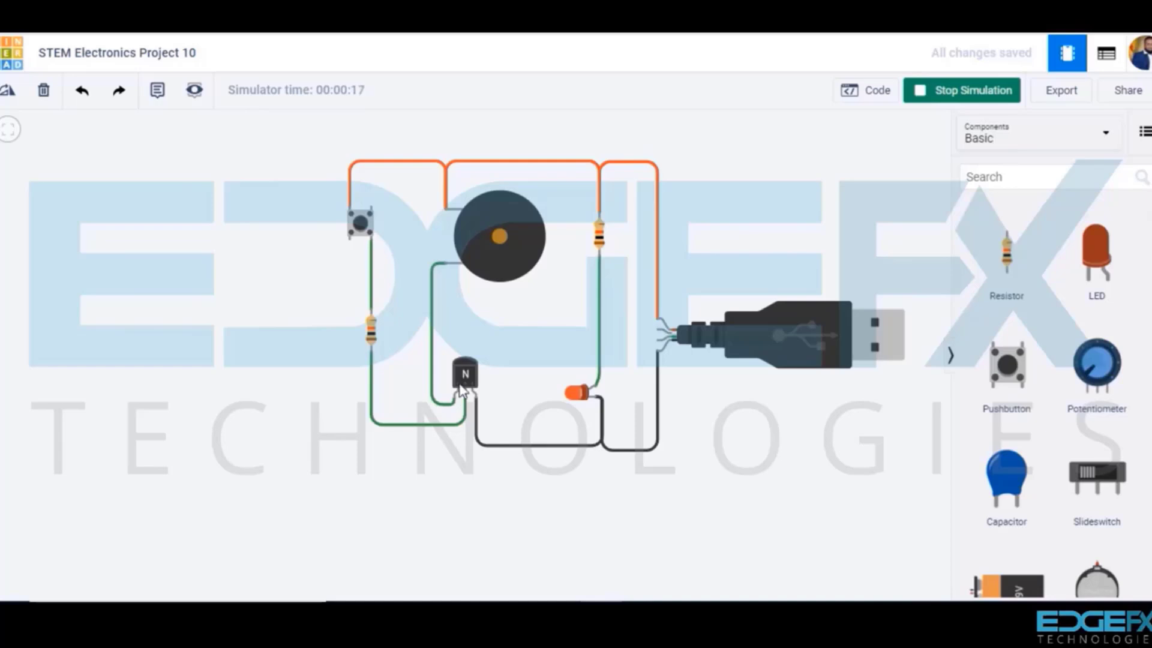
pyautogui.click(360, 226)
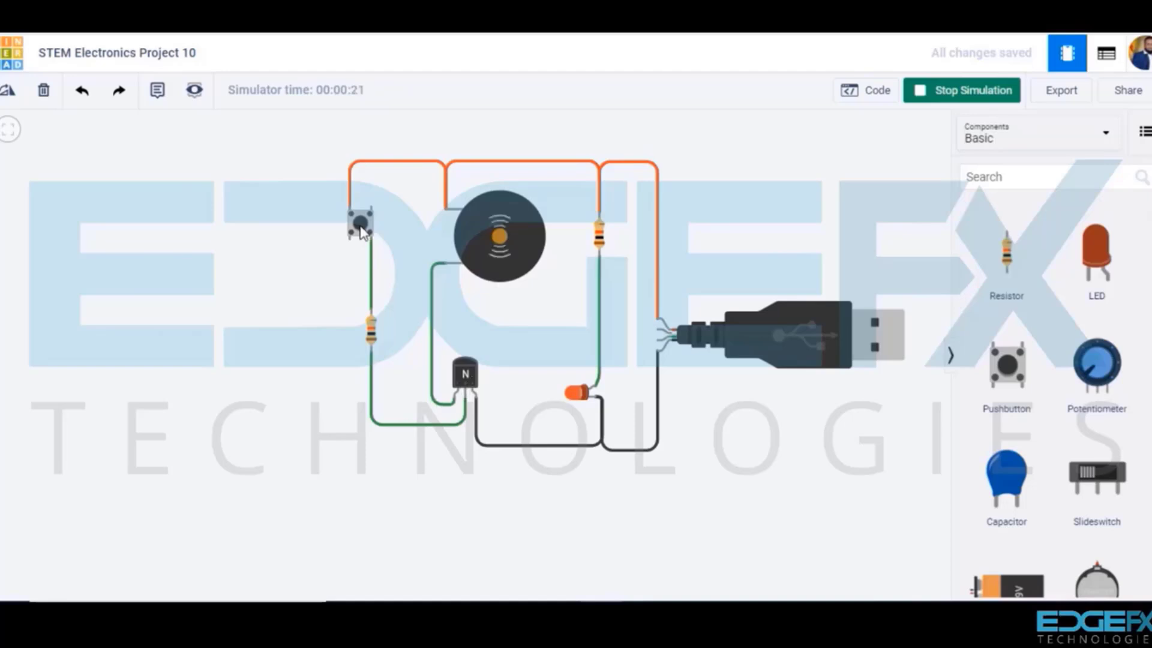